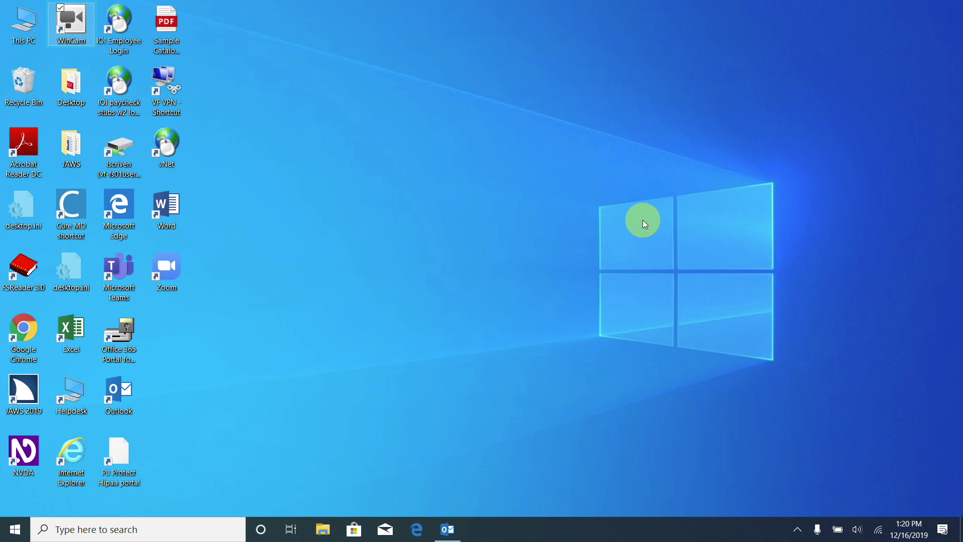
- Search the Start menu for 'word' and launch Microsoft Word
key("super")
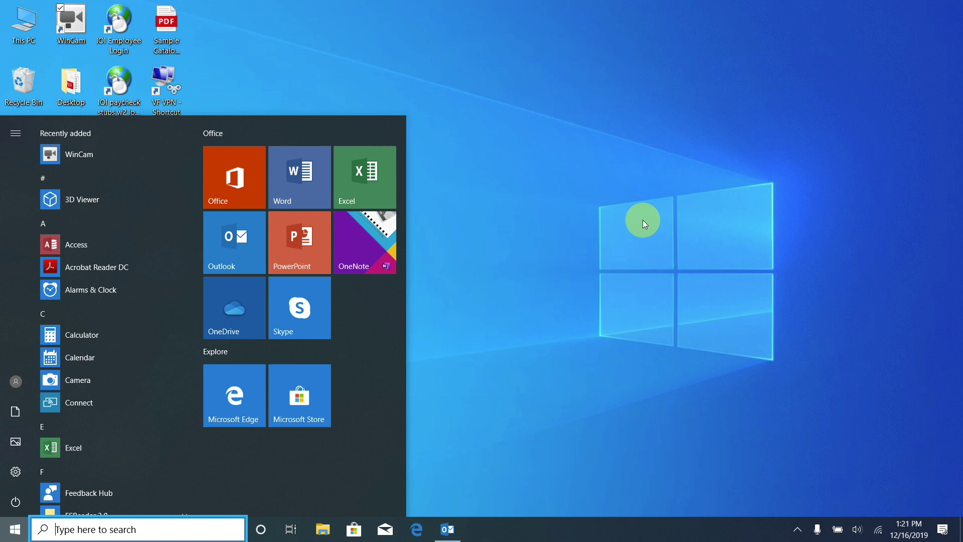
type("wo")
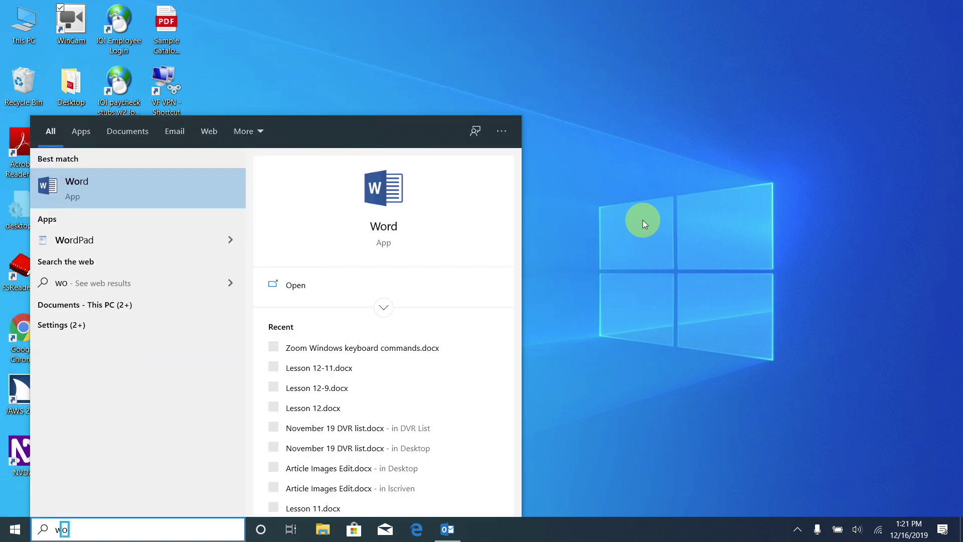
type("rd")
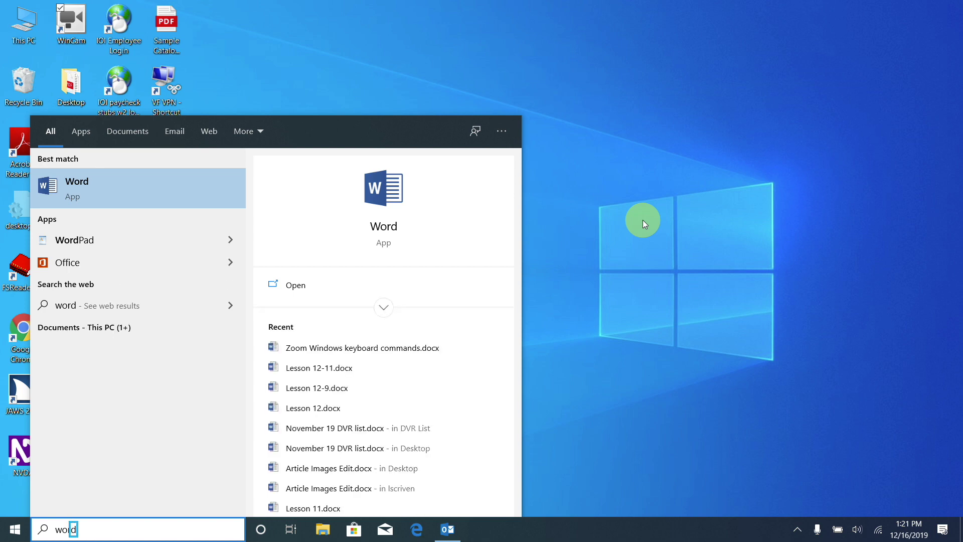
key("Return")
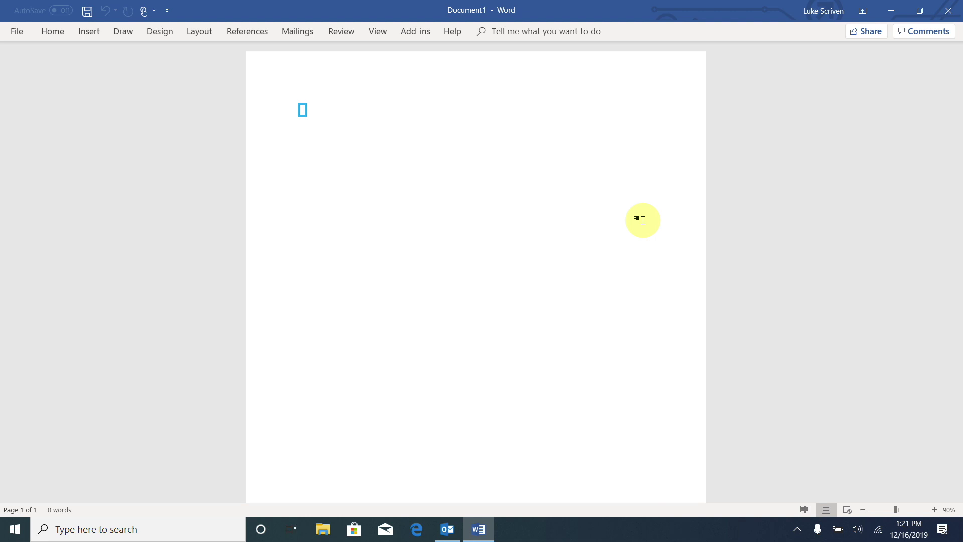
- Type 'Hello, how are you?' on line 1 and 'I am very well.' on line 2
type("Hello, how ")
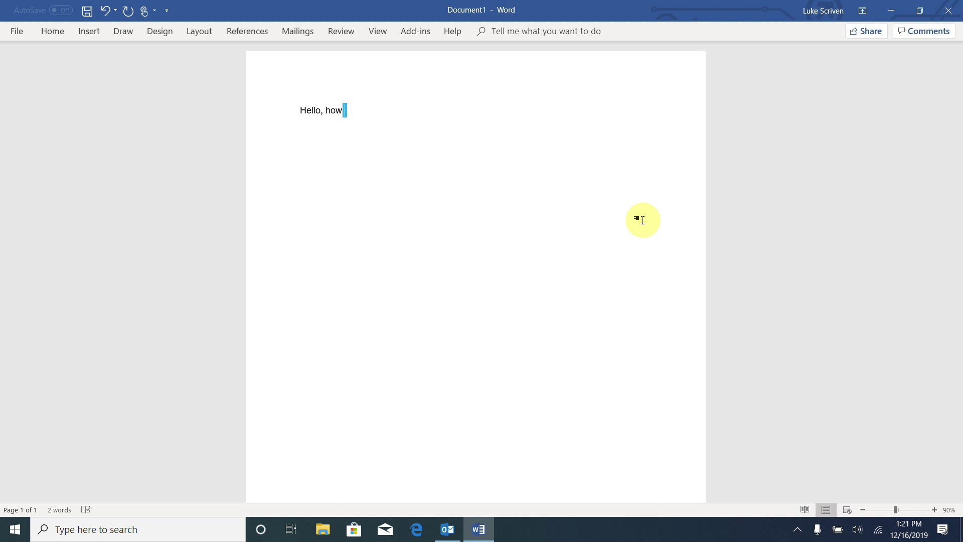
type("are you?")
key("Return")
type("I am very we")
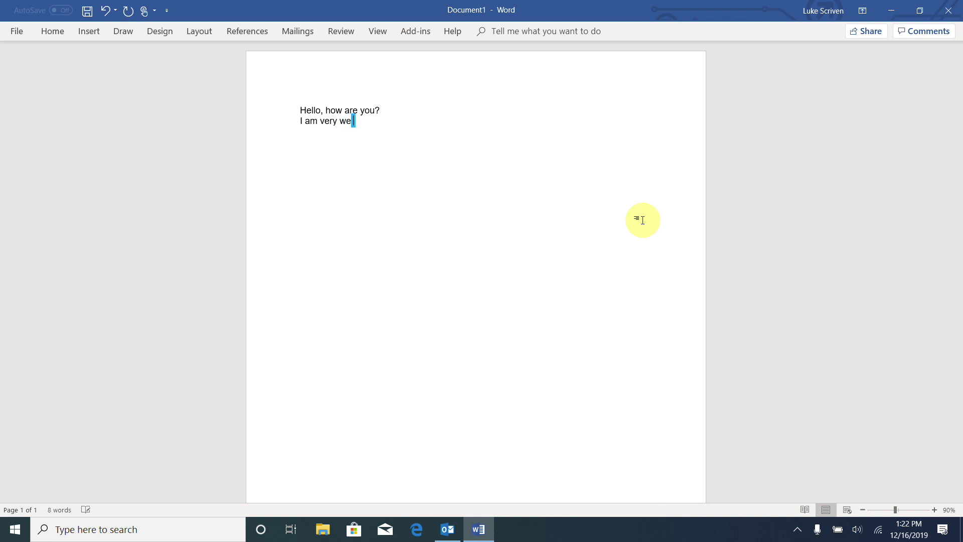
type("ll.")
key("Caps_Lock+k")
key("Caps_Lock+l")
key("Caps_Lock+l")
key("Caps_Lock+l")
key("Caps_Lock+l")
key("Caps_Lock+l")
key("Caps_Lock+l")
key("Caps_Lock+l")
key("Caps_Lock+l")
key("Home")
key("End")
- Move the Narrator reading position one word forward and back along line 1
key("ctrl+Right")
key("ctrl+Right")
key("ctrl+Right")
key("ctrl+Right")
key("ctrl+Right")
key("ctrl+Left")
key("ctrl+Left")
key("ctrl+Left")
key("ctrl+Left")
key("ctrl+Left")
key("Right")
key("Right")
key("Right")
key("Right")
key("Left")
key("Left")
key("Left")
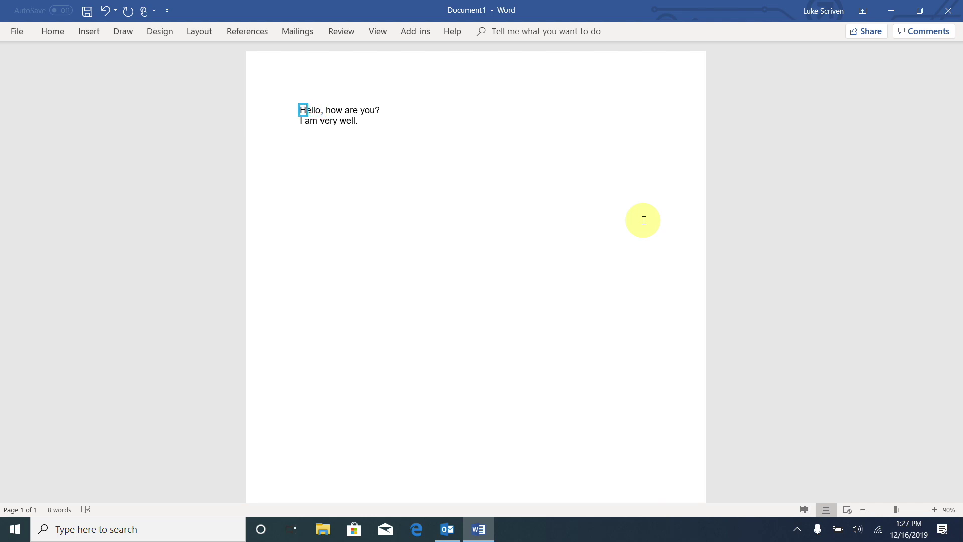